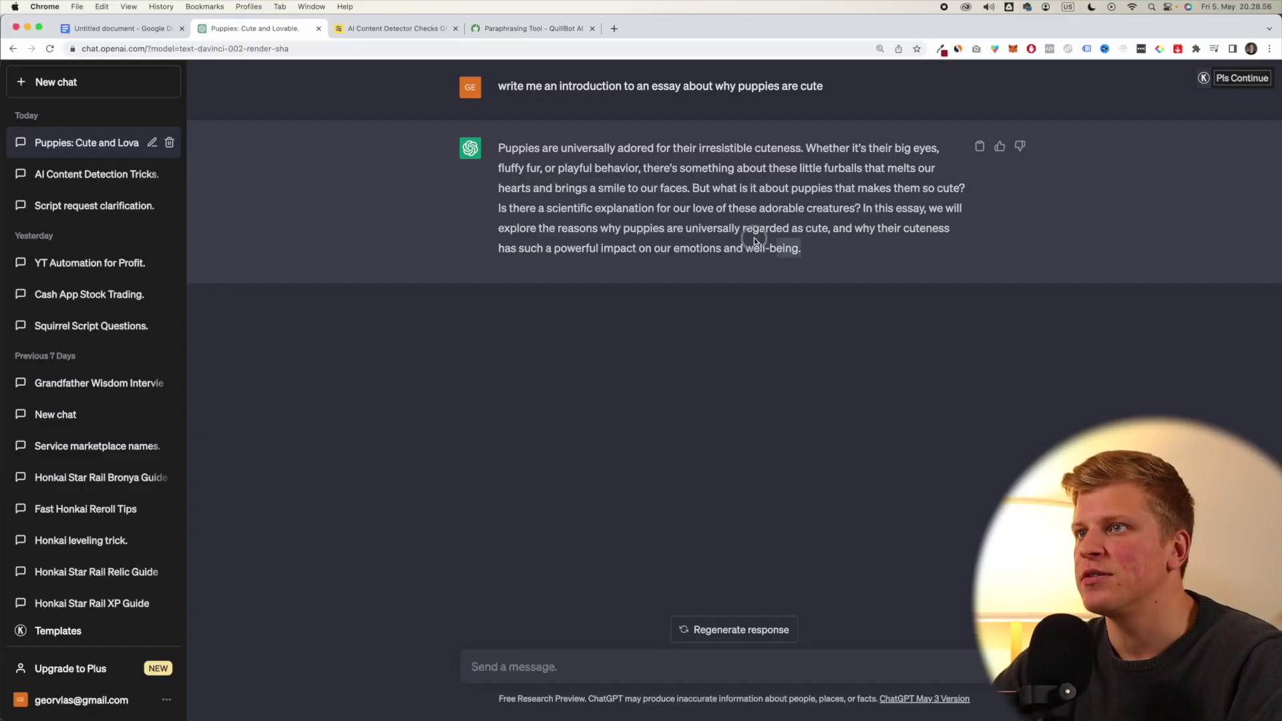
Copy ChatGPT's puppy essay introduction and bring up the Content at Scale AI detector
drag(755, 238, 498, 147)
key(super+c)
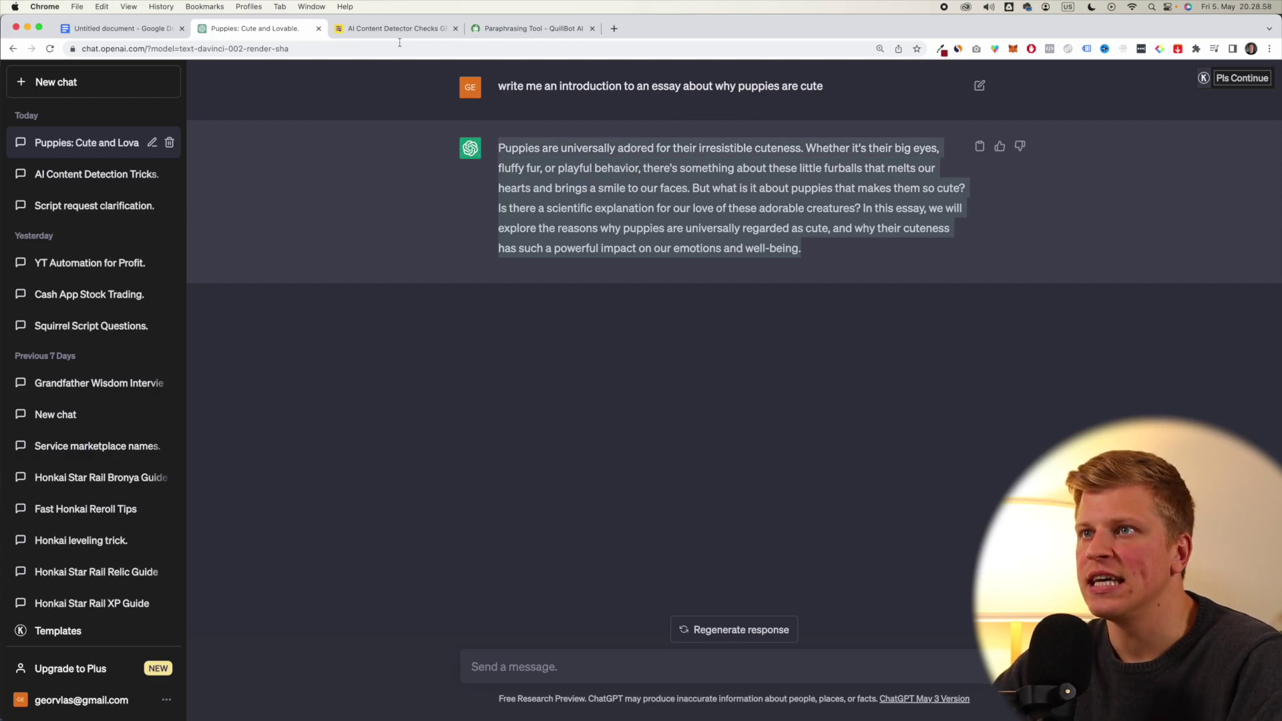
click(393, 32)
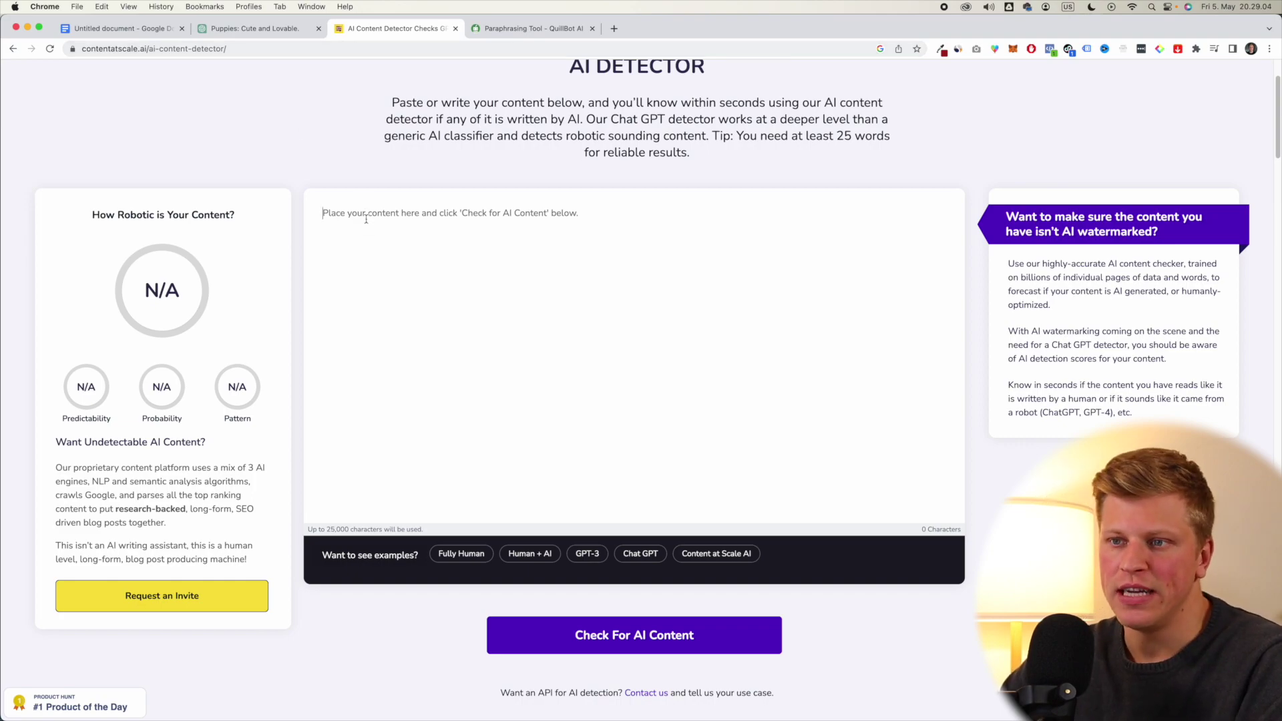
Paste the introduction into the detector and check it, scoring 50%, 'Unclear if it is AI content!'
key(super+v)
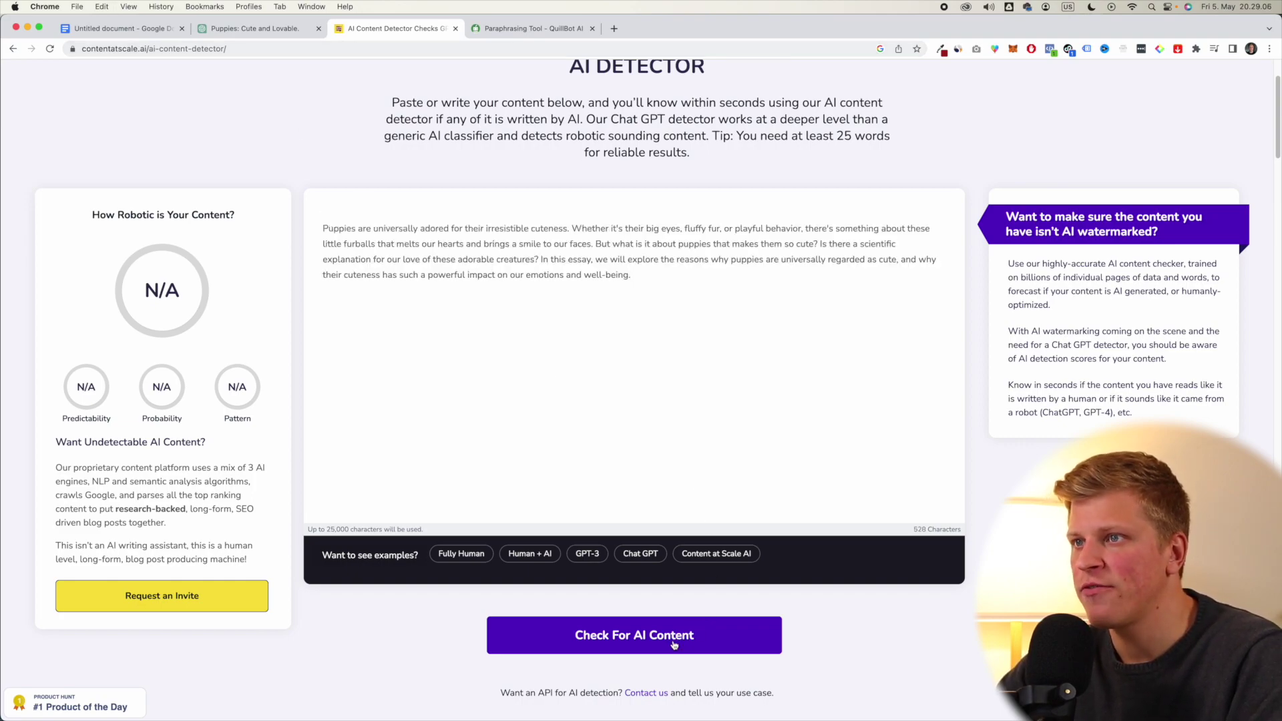
click(669, 640)
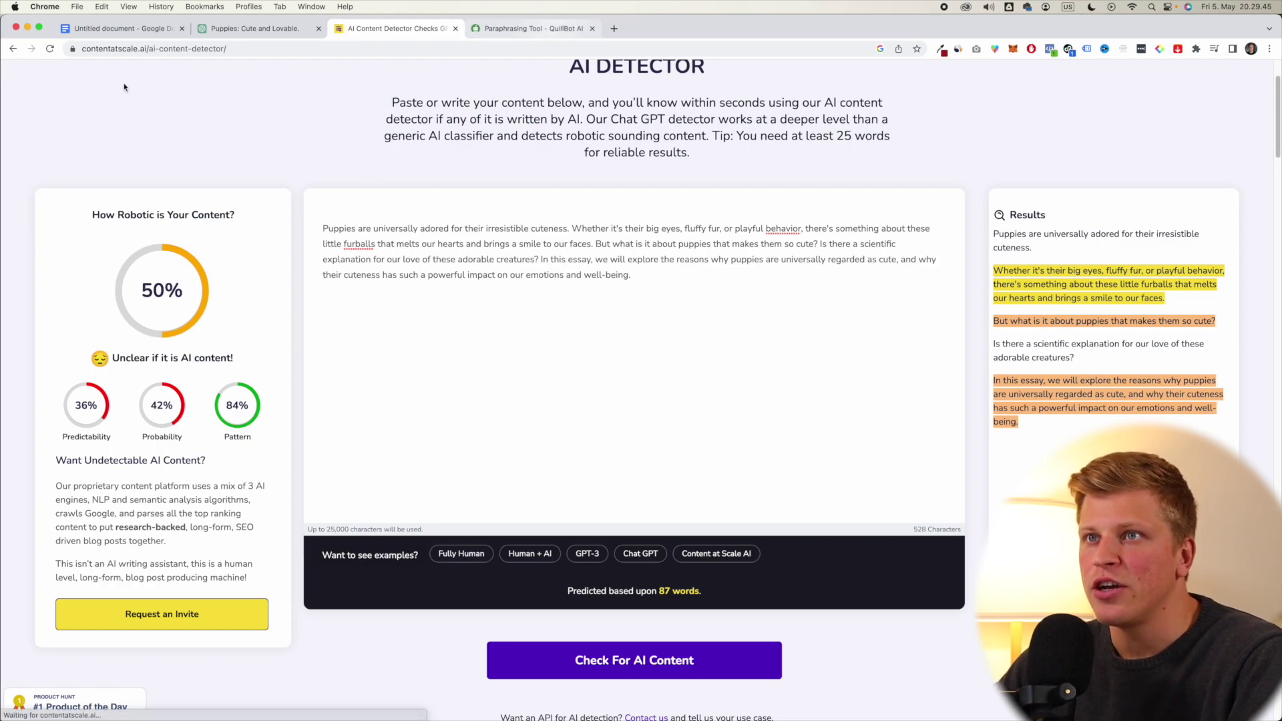
Paraphrase the introduction in QuillBot Standard mode into an 88-word version and select the output
click(542, 29)
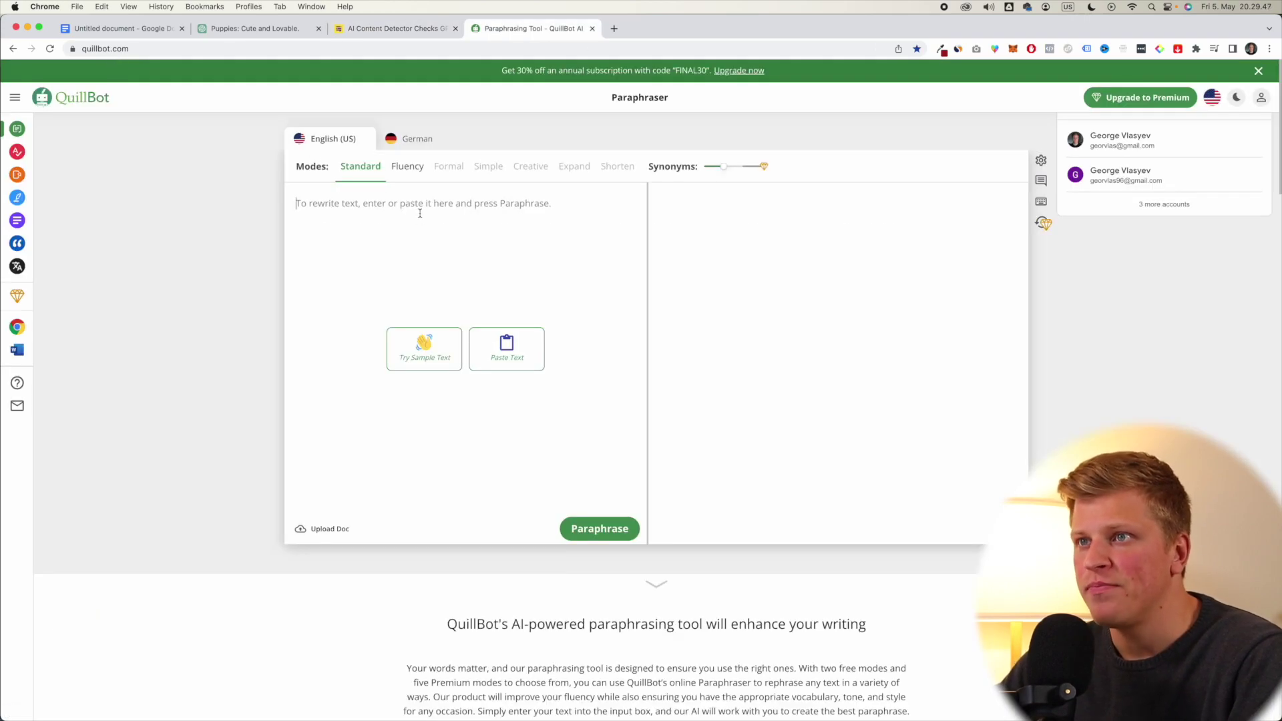
key(super+v)
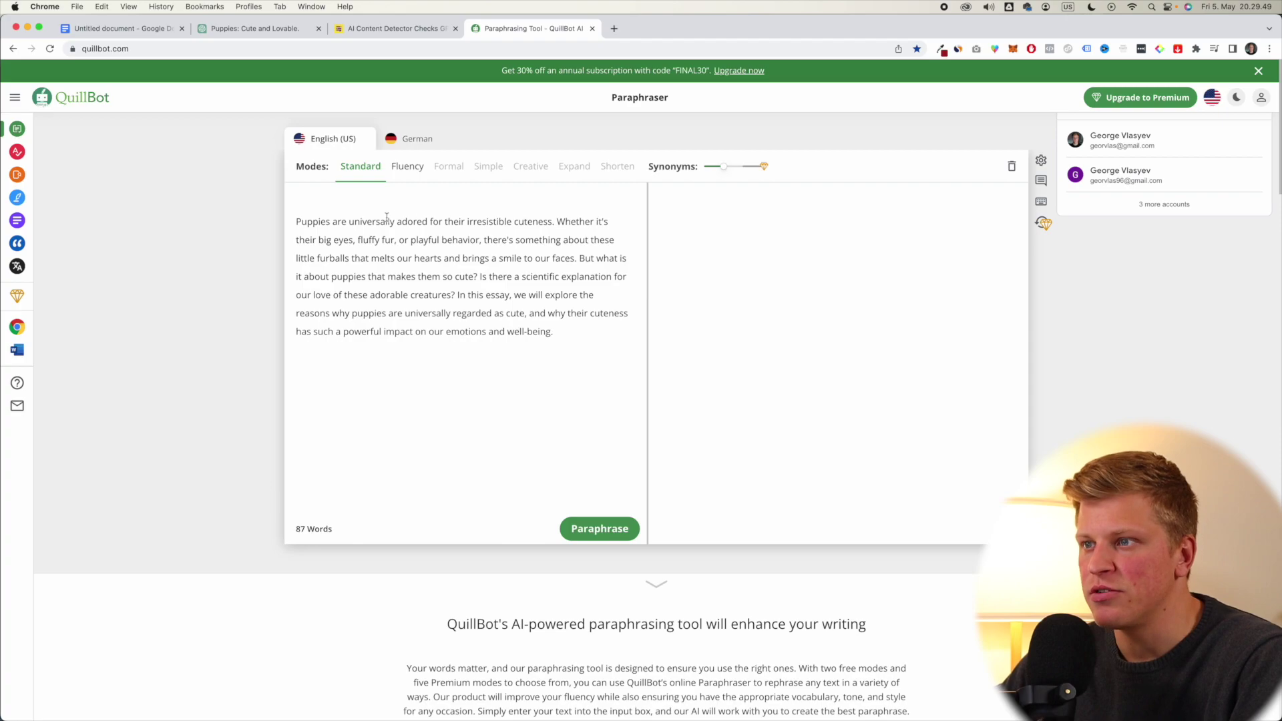
click(600, 531)
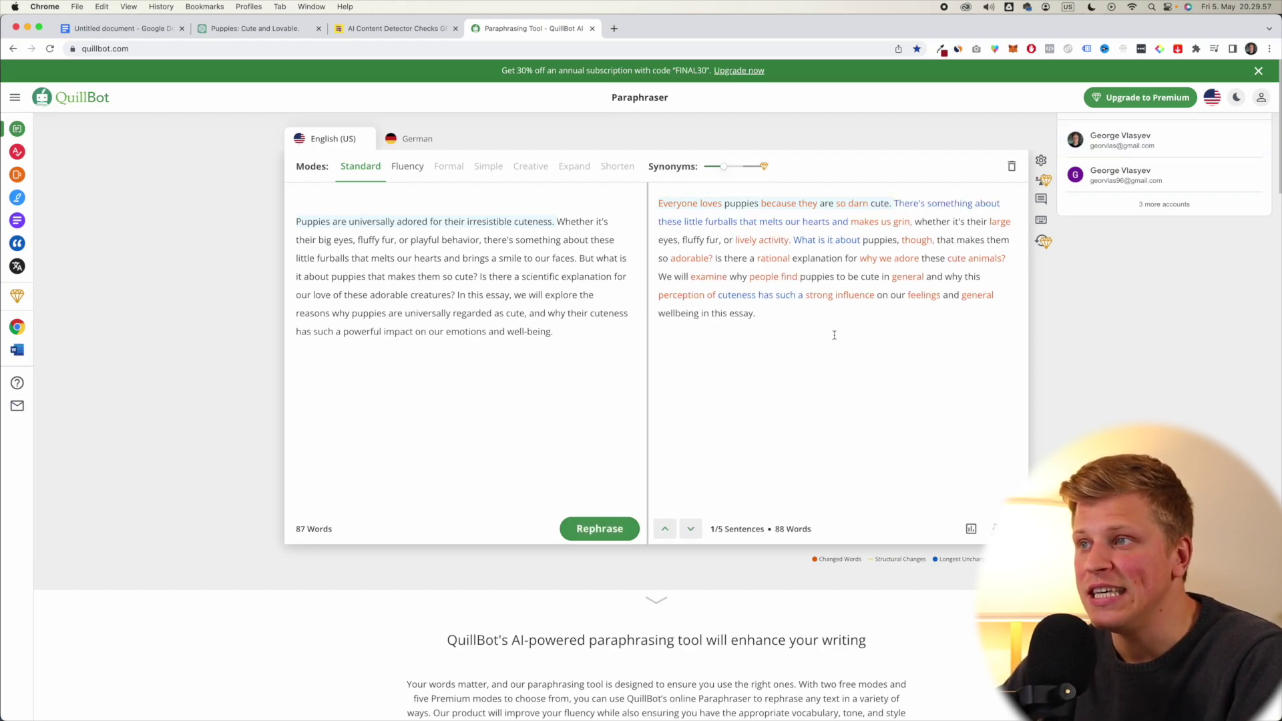
key(super+a)
key(super+c)
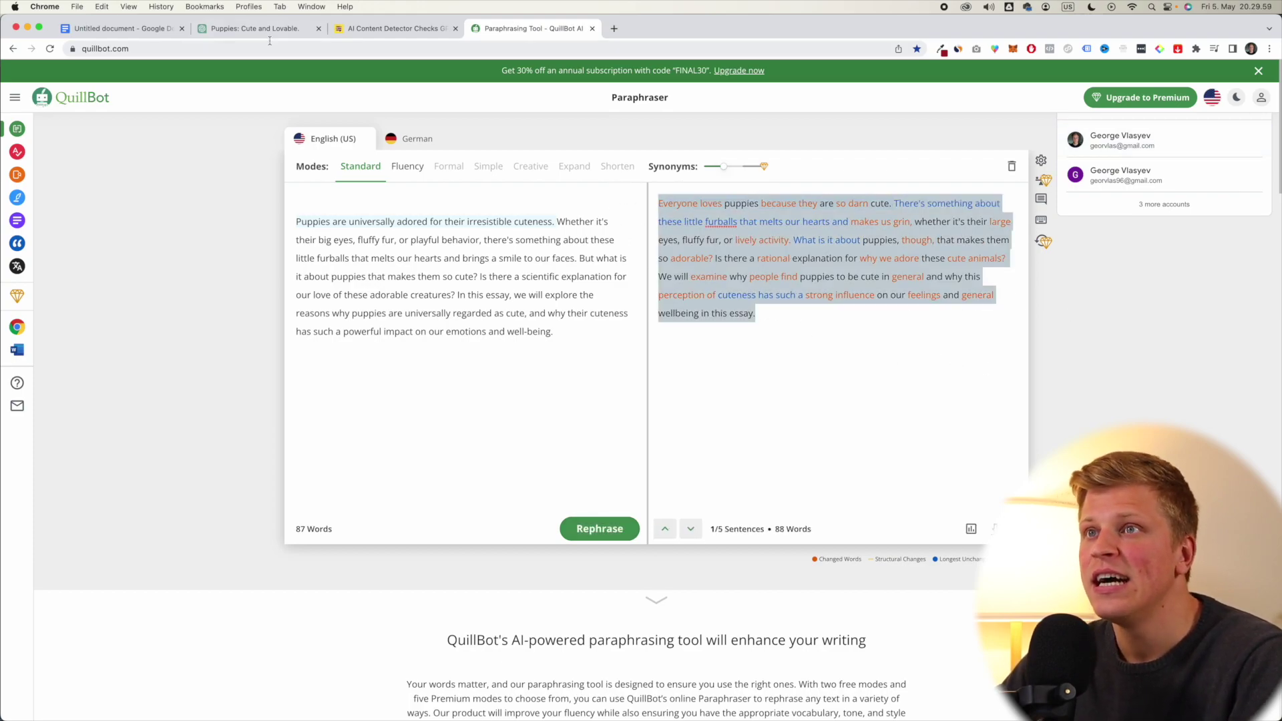
Replace the detector text with the QuillBot paraphrase and check it: 74%, 'Likely both AI and Human!'
click(361, 28)
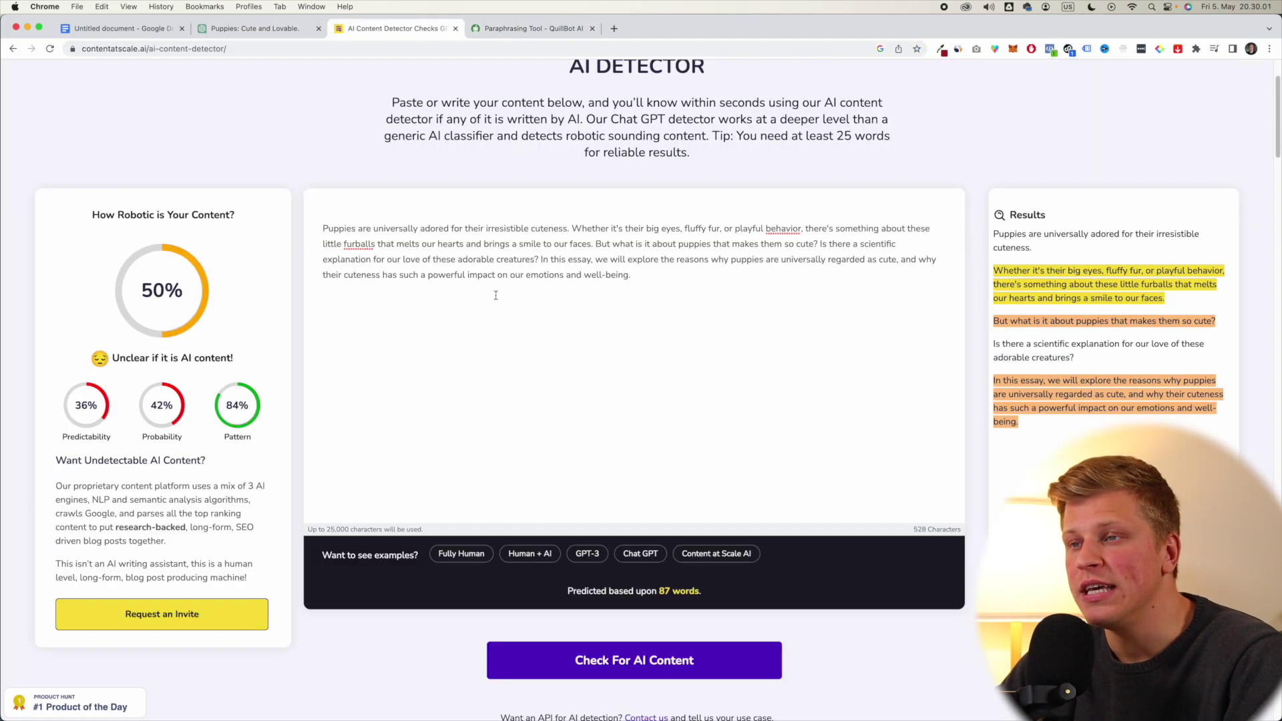
key(super+a)
key(super+v)
click(672, 658)
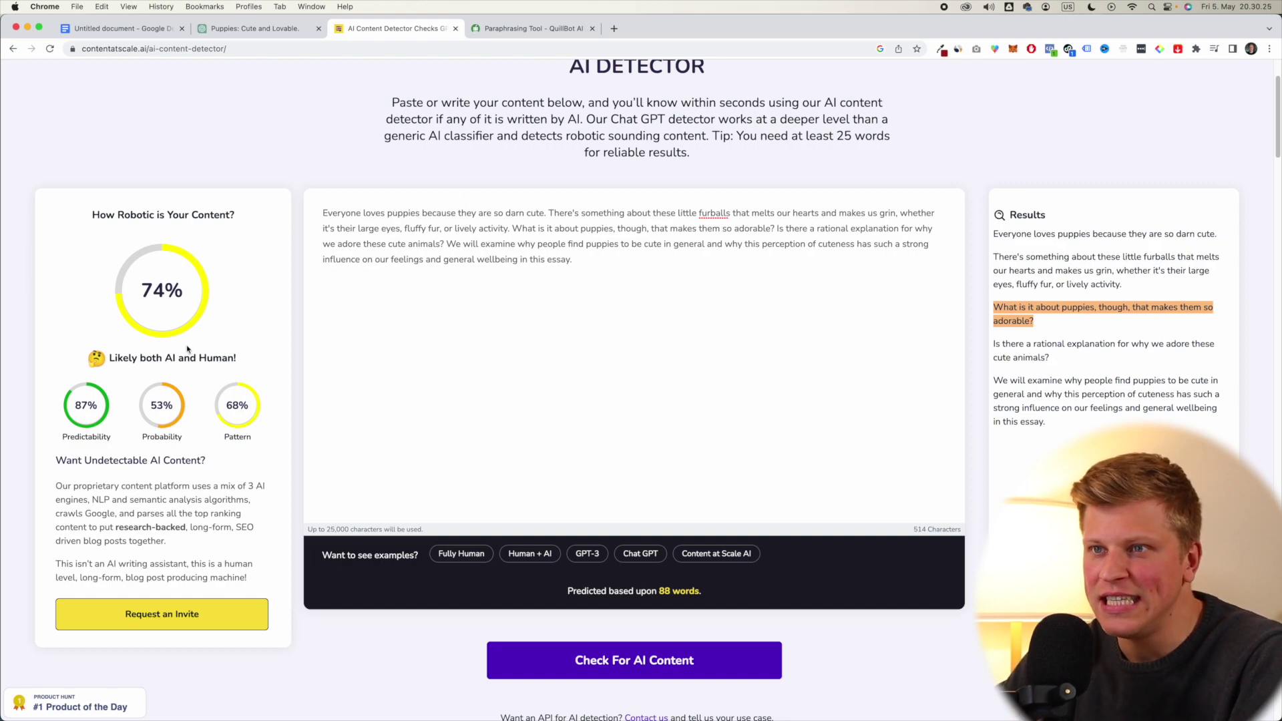
drag(110, 358, 233, 357)
click(234, 357)
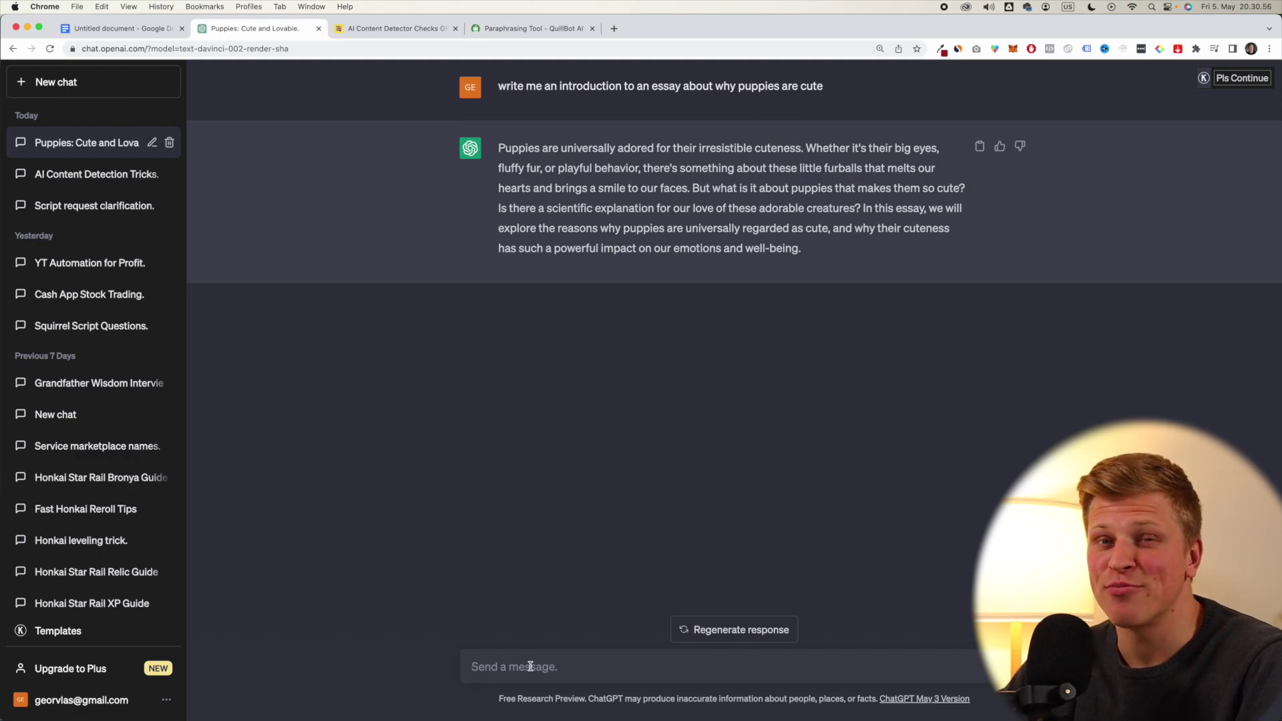
Ask ChatGPT about undetectable conversational content attributes, then request a puppy introduction built on them
text(What are the key attributes of conversational content that is undetectable as being written by an AI?)
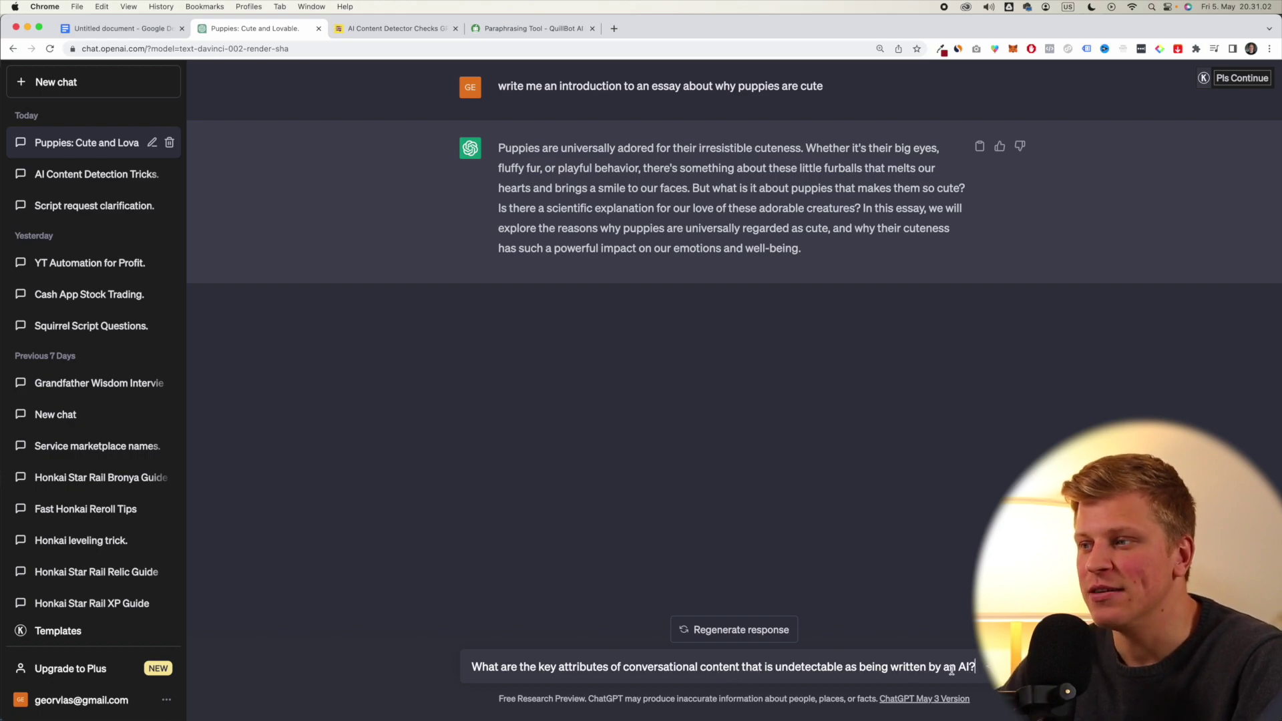
key(Return)
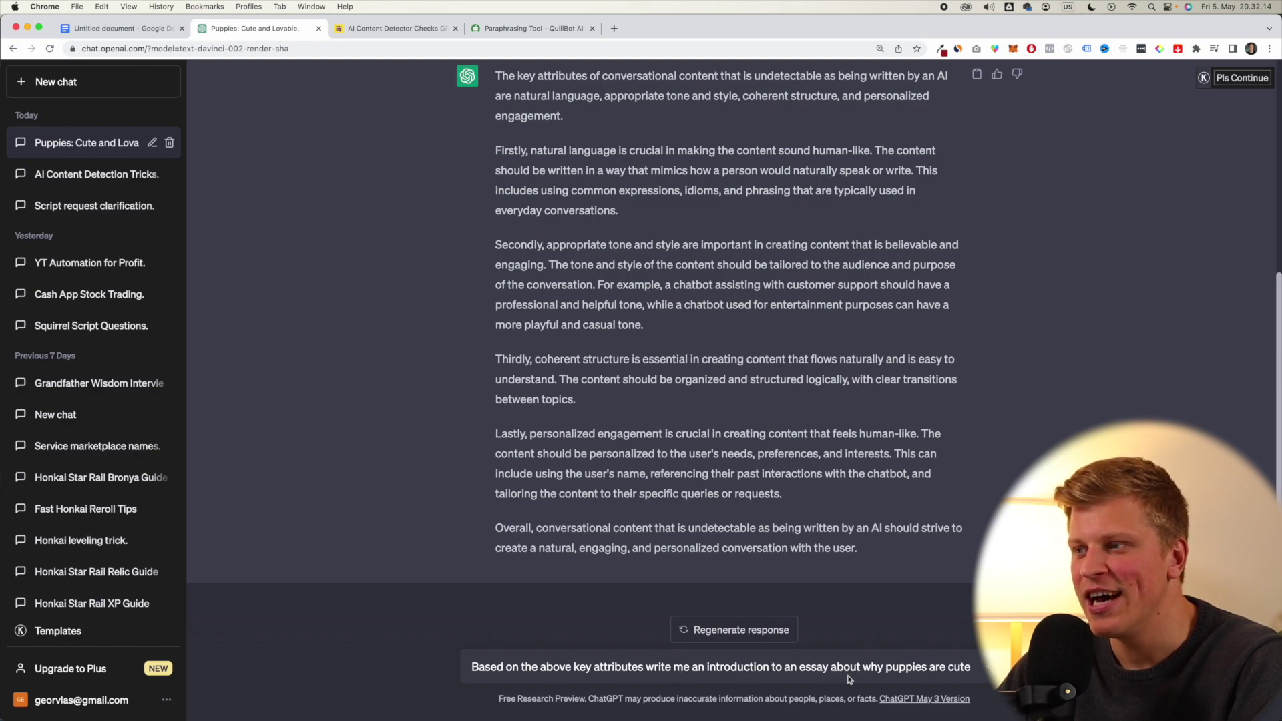
click(882, 668)
key(Return)
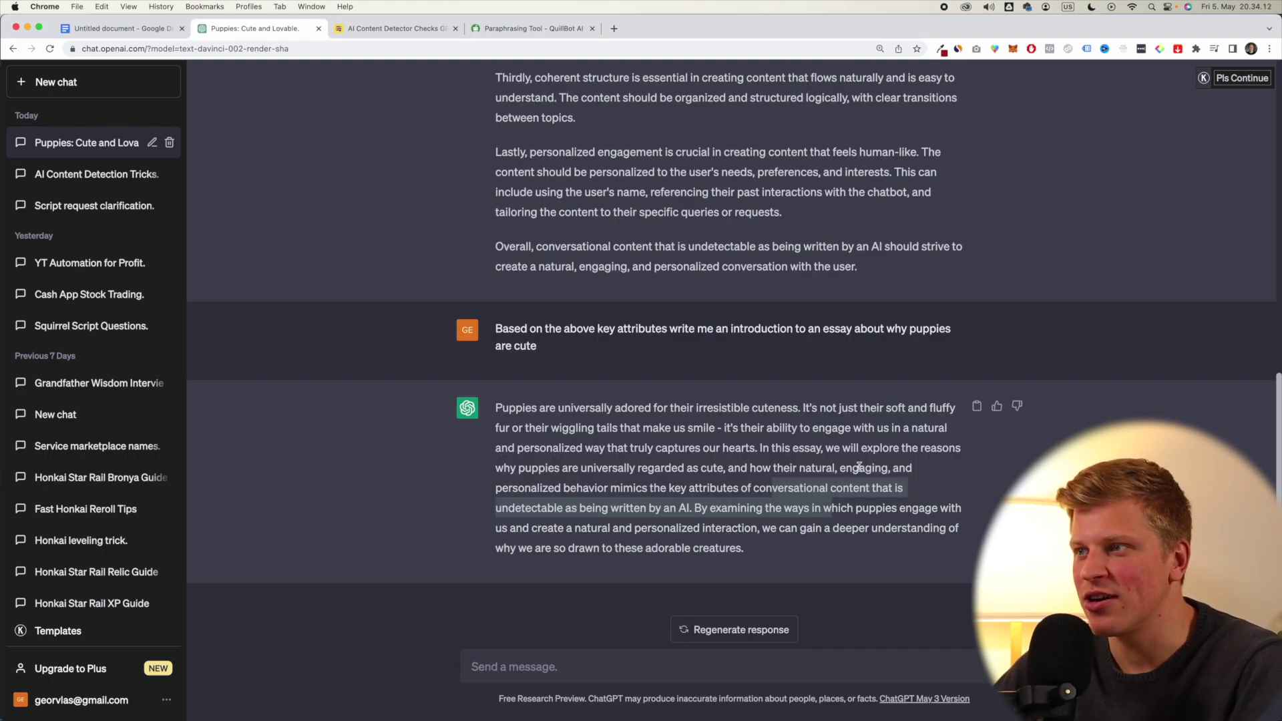
click(859, 452)
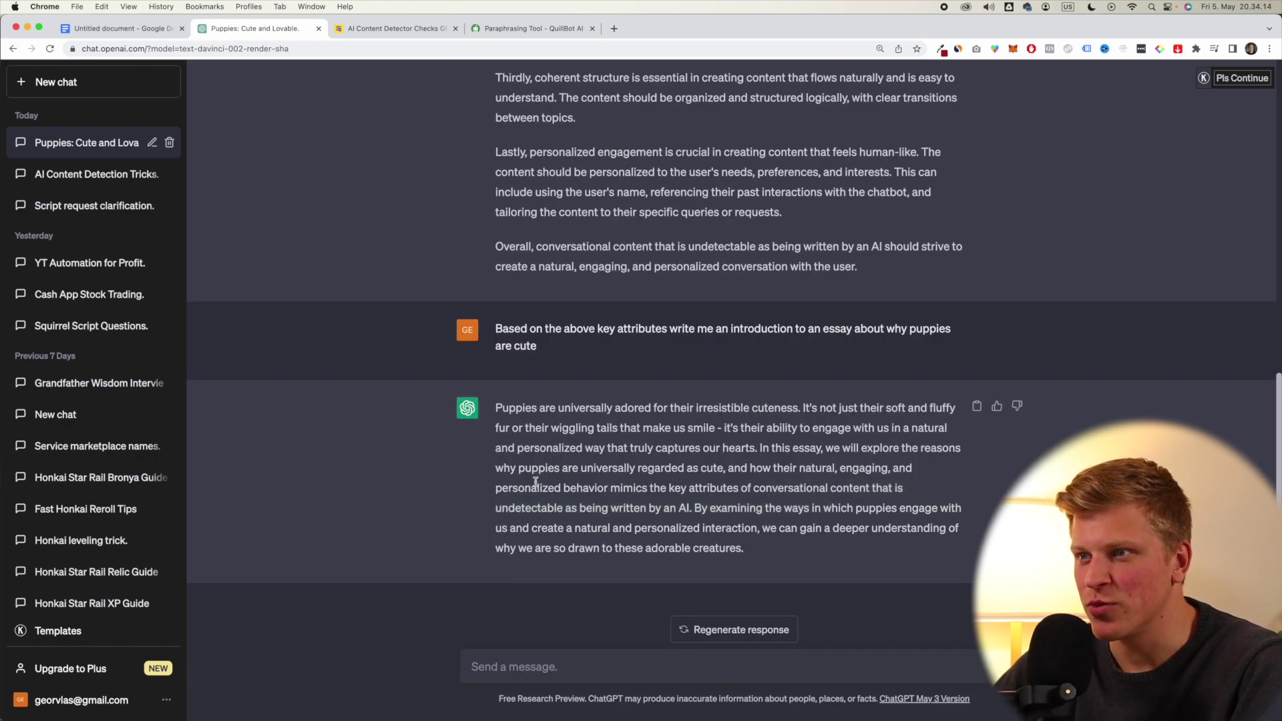
drag(499, 471, 718, 472)
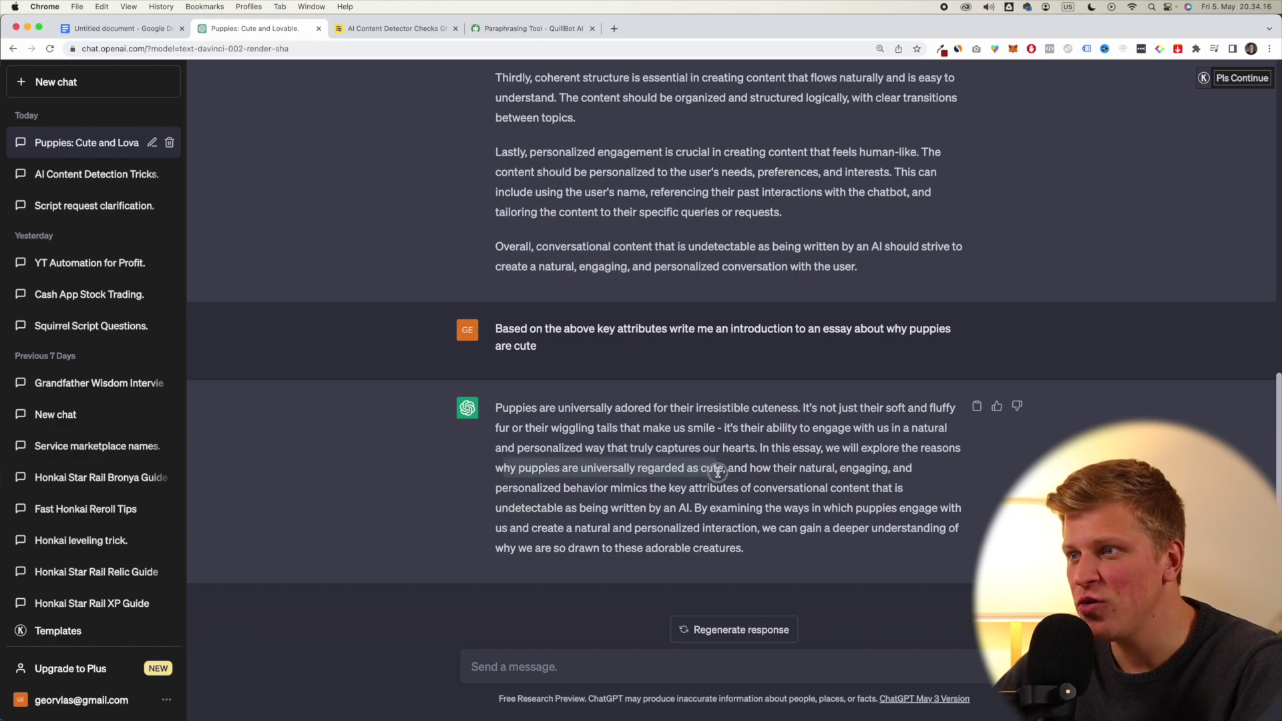
drag(537, 491, 822, 494)
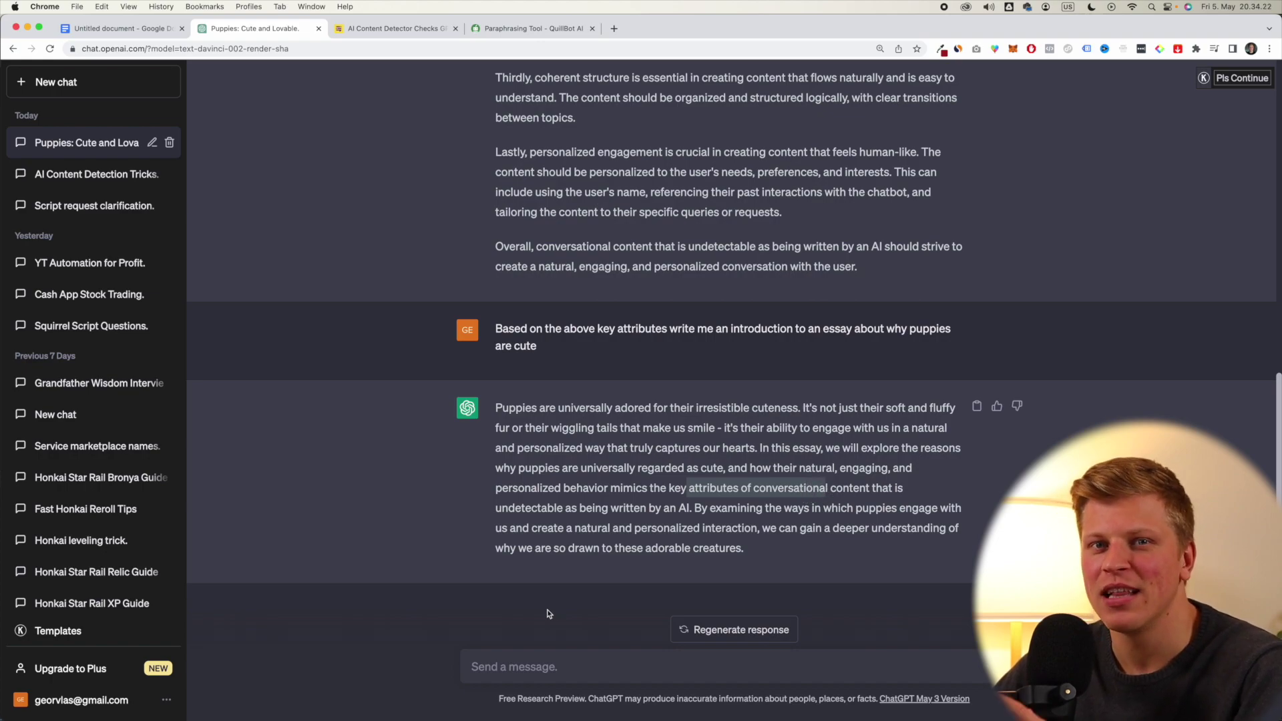
Have ChatGPT write another puppy introduction using those conversational attributes, and copy the reply
text(Take into consideration the above attributes about conversational content and write an introduction to an essay about why puppies are cute)
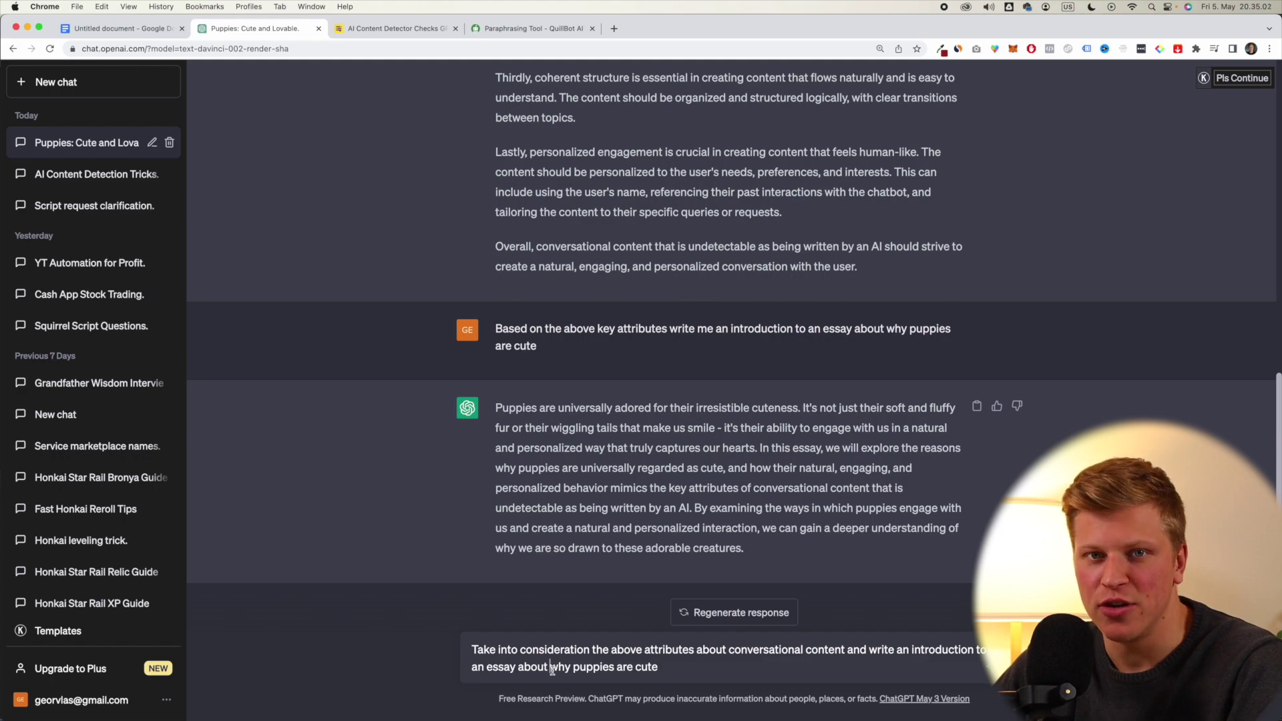
key(Return)
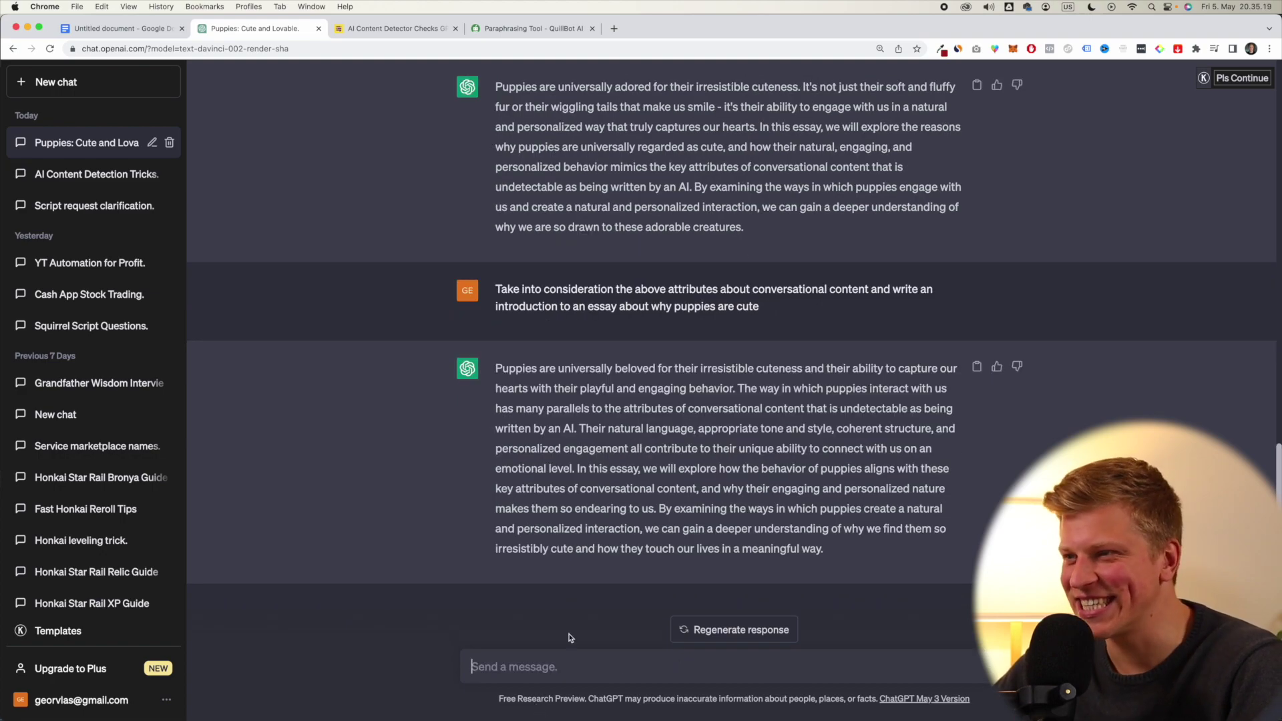
drag(825, 552, 491, 379)
key(super+c)
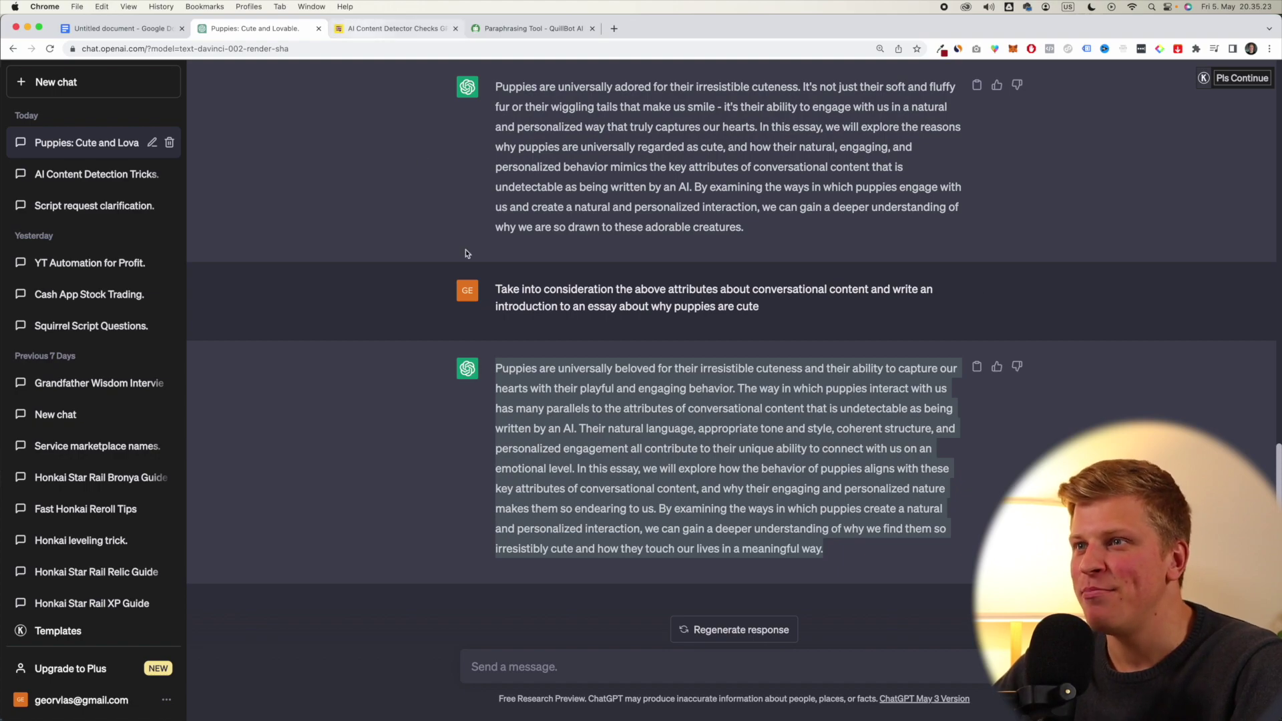
click(360, 27)
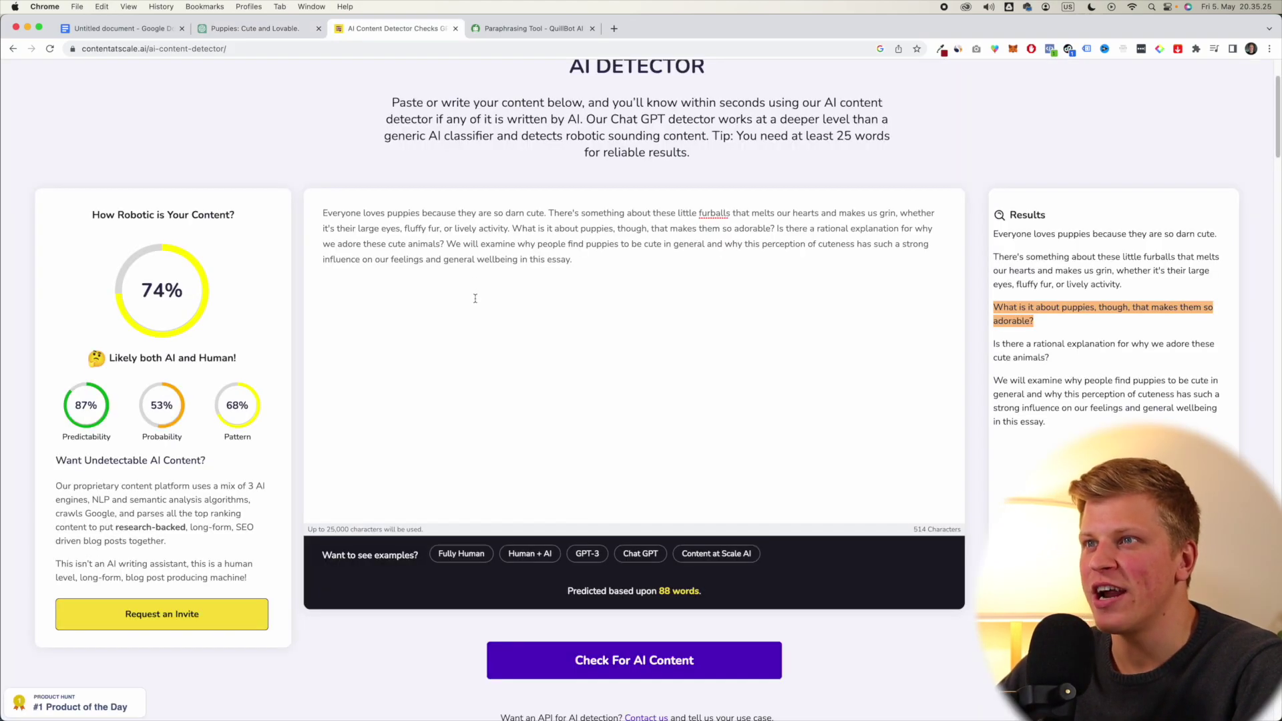
Replace the detector text with the new introduction and check it: 90%, 'Highly likely to be Human!'
click(477, 298)
key(super+a)
key(super+v)
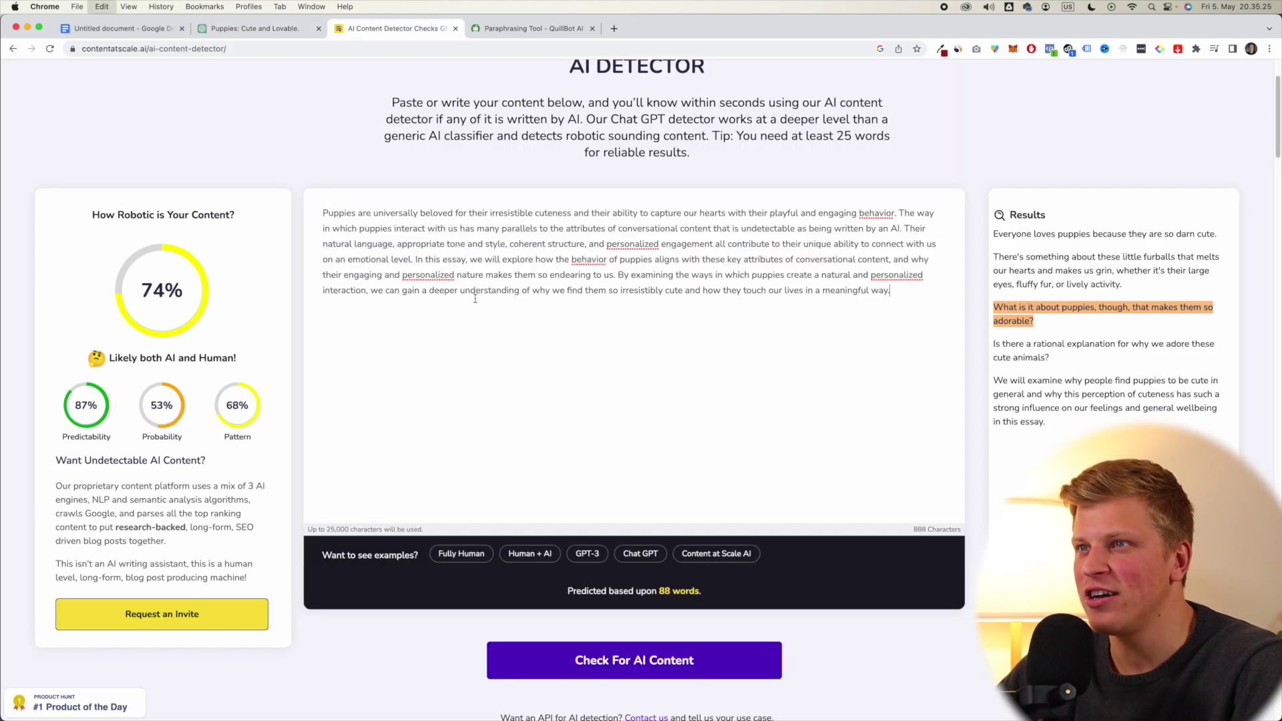
click(654, 668)
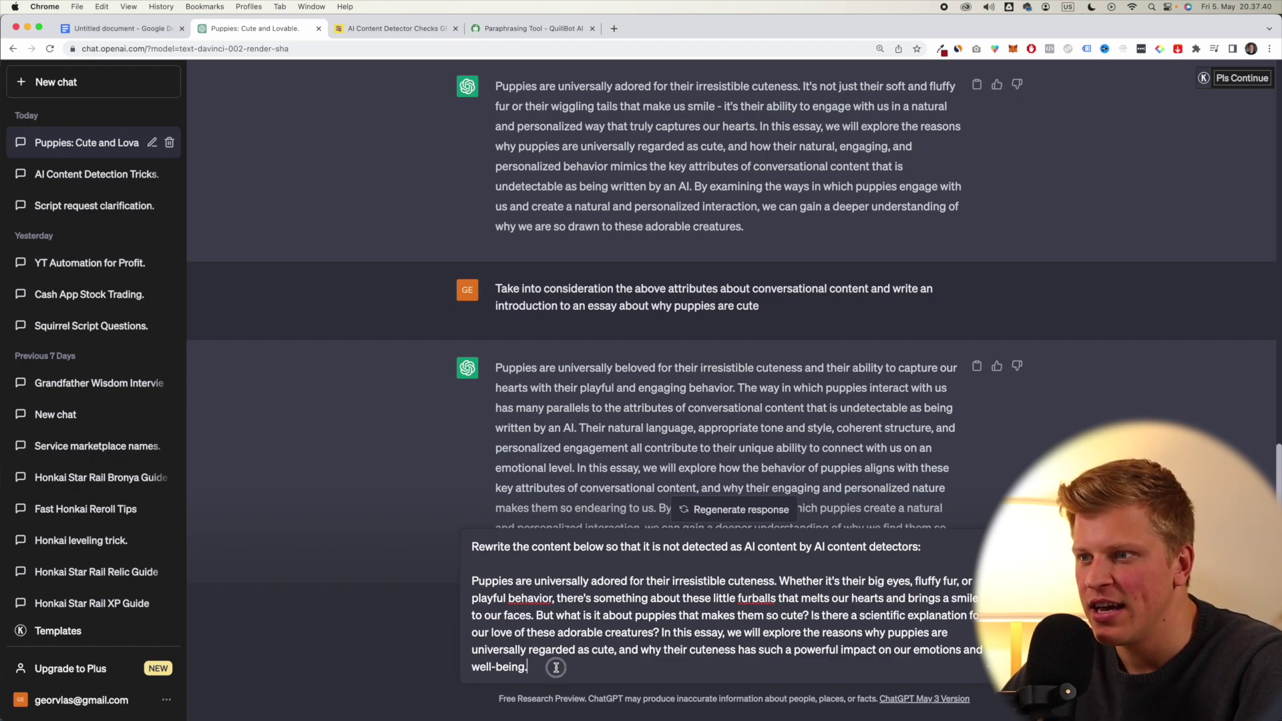
Send the request to rewrite the original introduction so AI detectors won't flag it
key(Return)
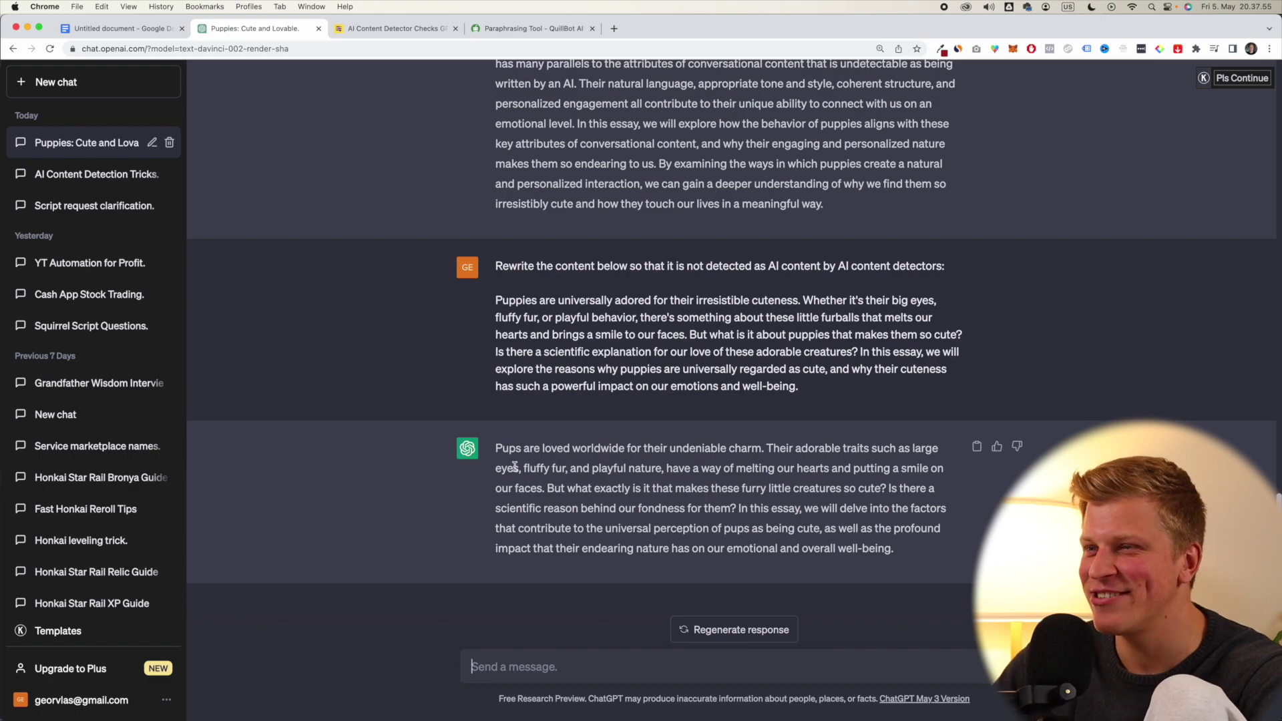
Check the 'Pups' rewrite (60%), then regenerate ChatGPT's answer to 'Almost everyone loves puppies.'
drag(496, 447, 794, 527)
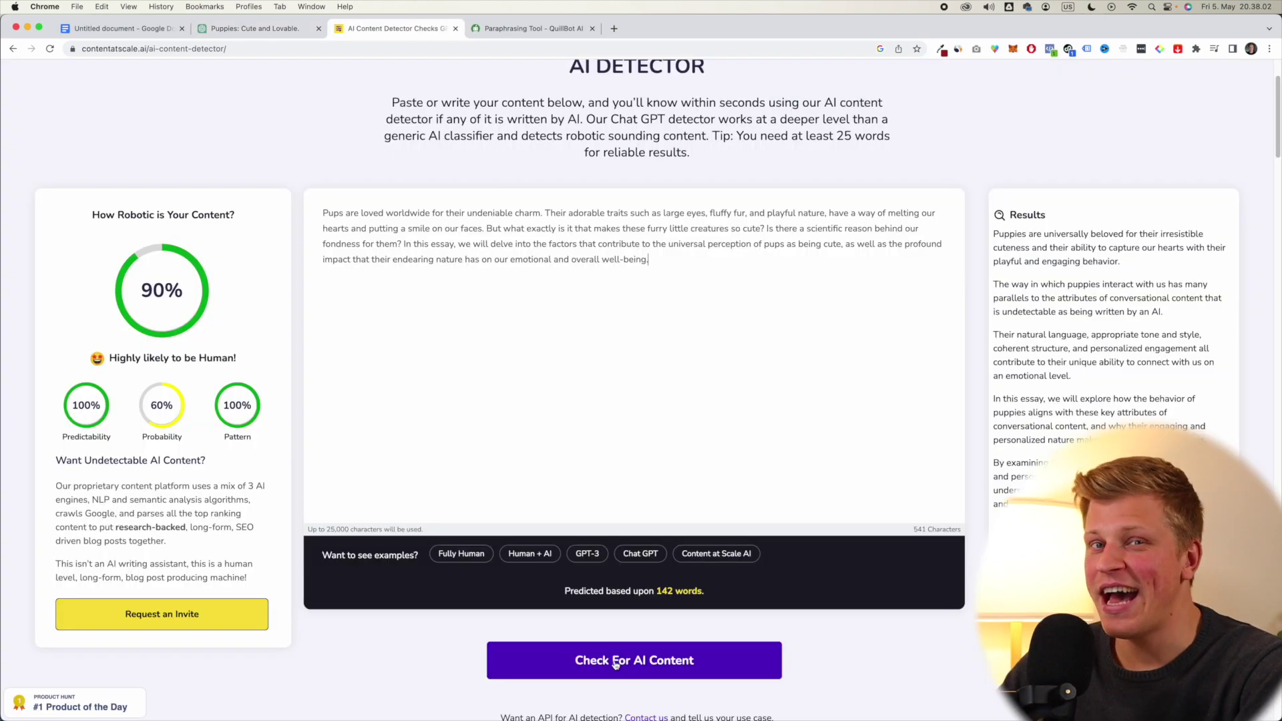
click(615, 663)
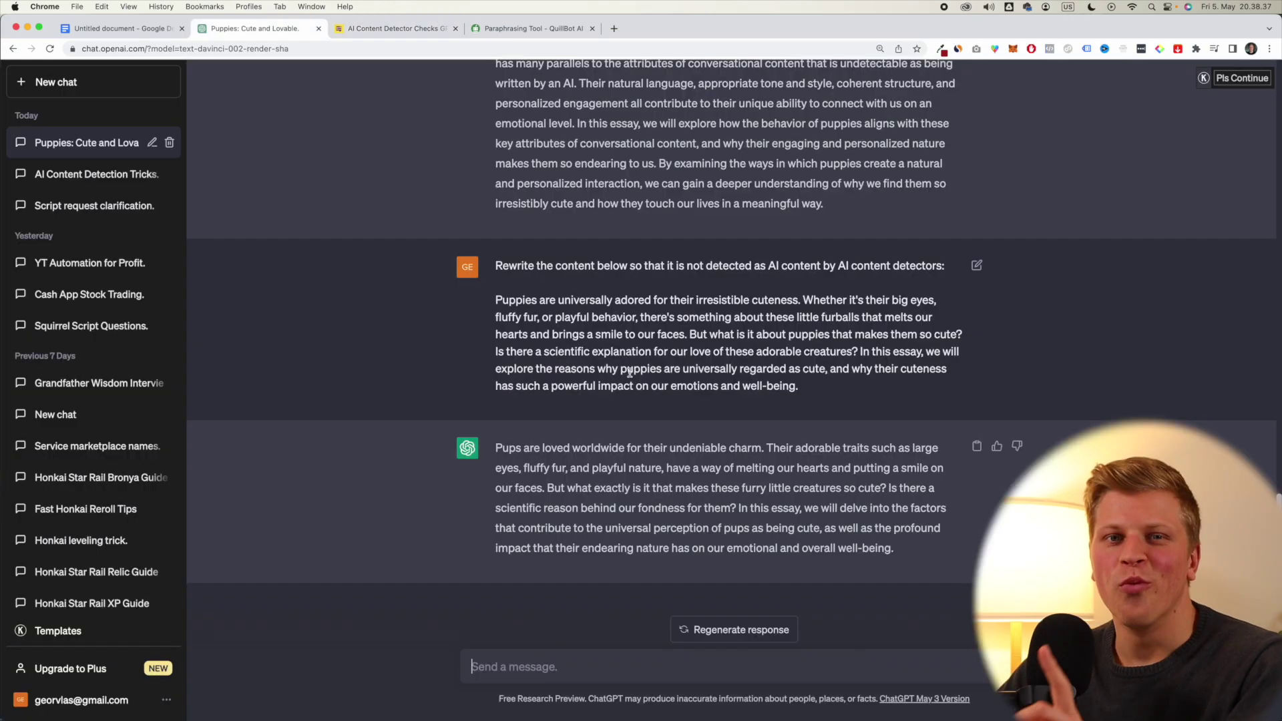
click(736, 631)
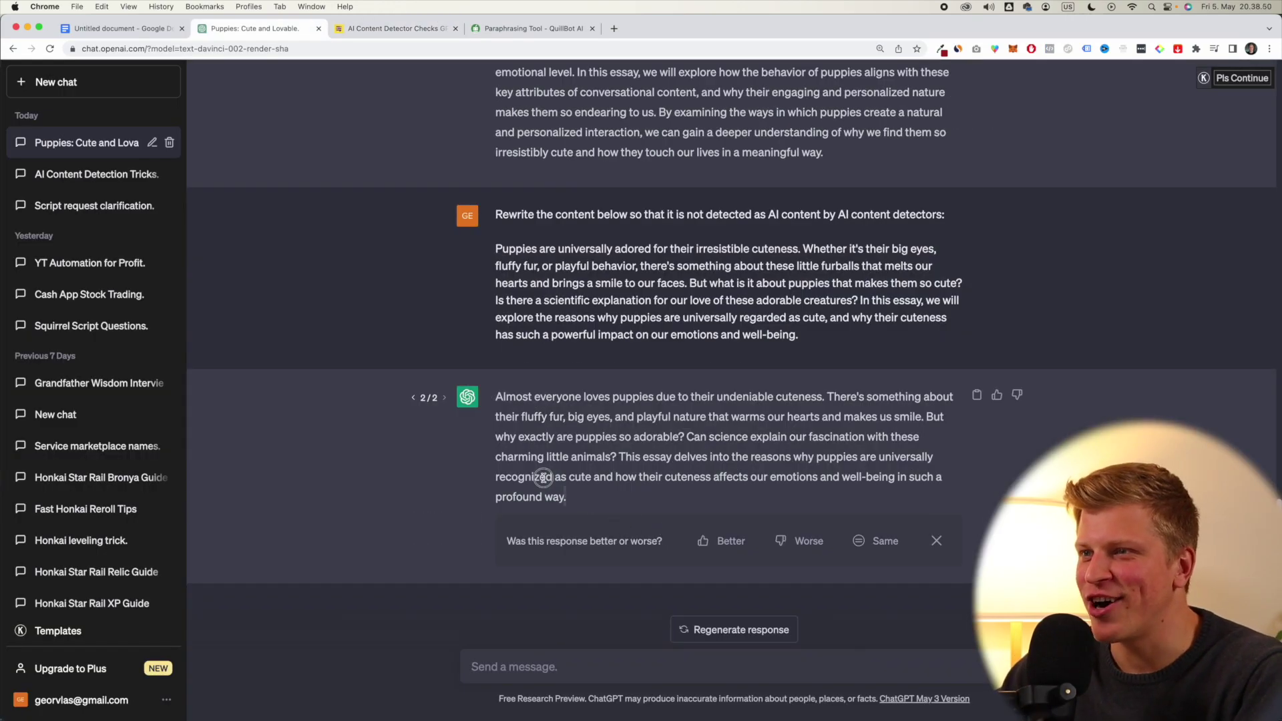
drag(543, 477, 497, 398)
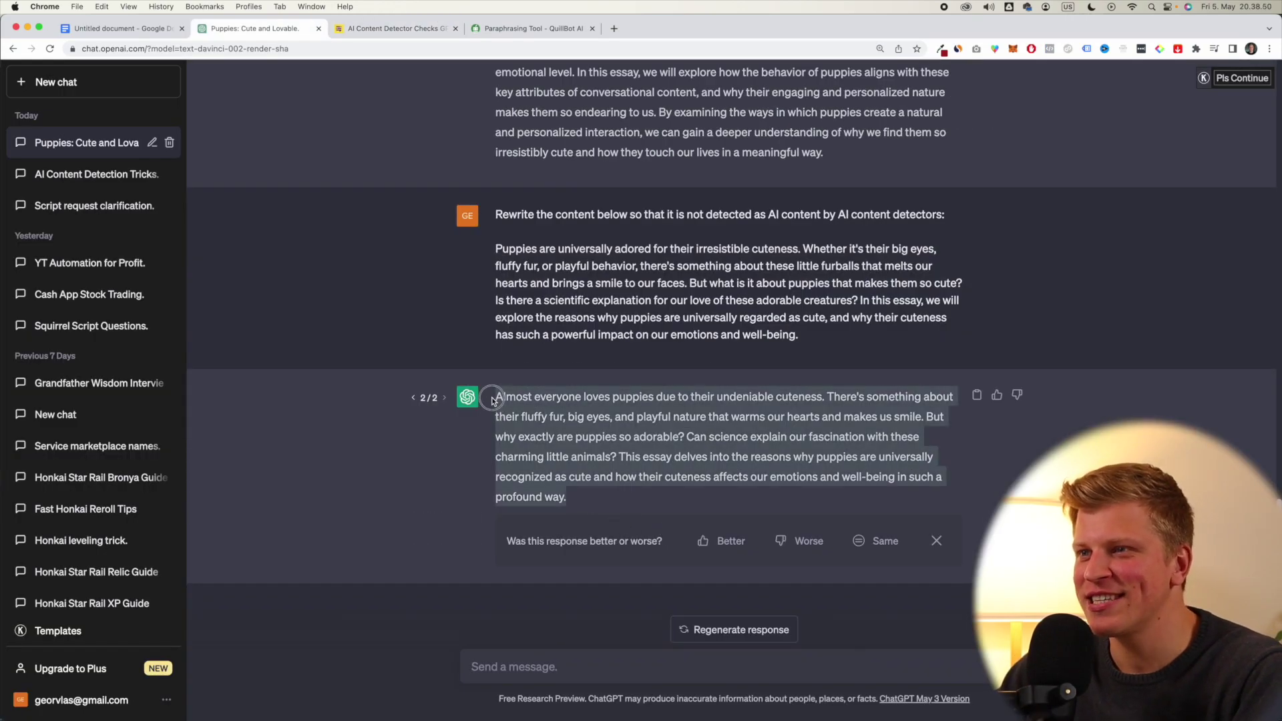